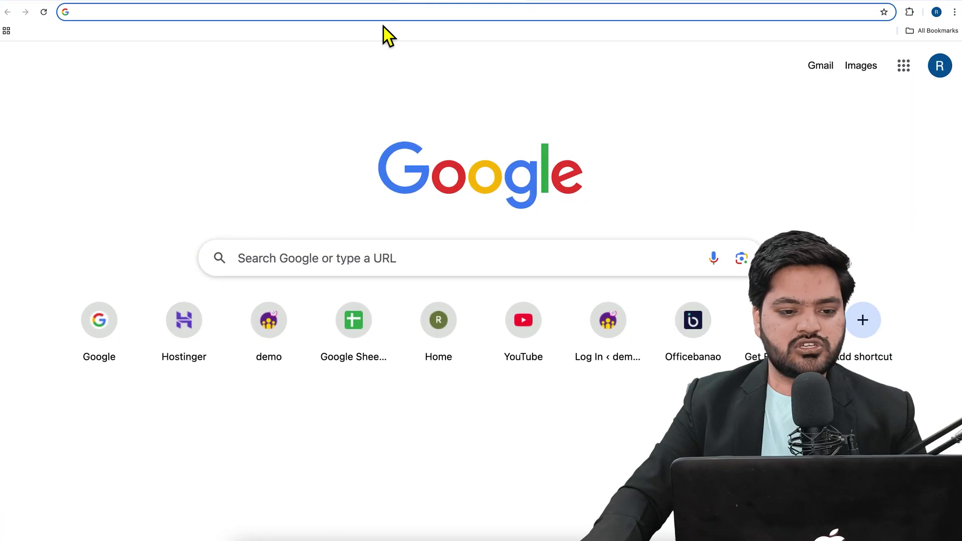
Open the Cloud Startup plan's website dashboard for midnightblue-anteater-162698.hostingersite.com.
{"action": "left_click", "coordinate": [309, 107]}
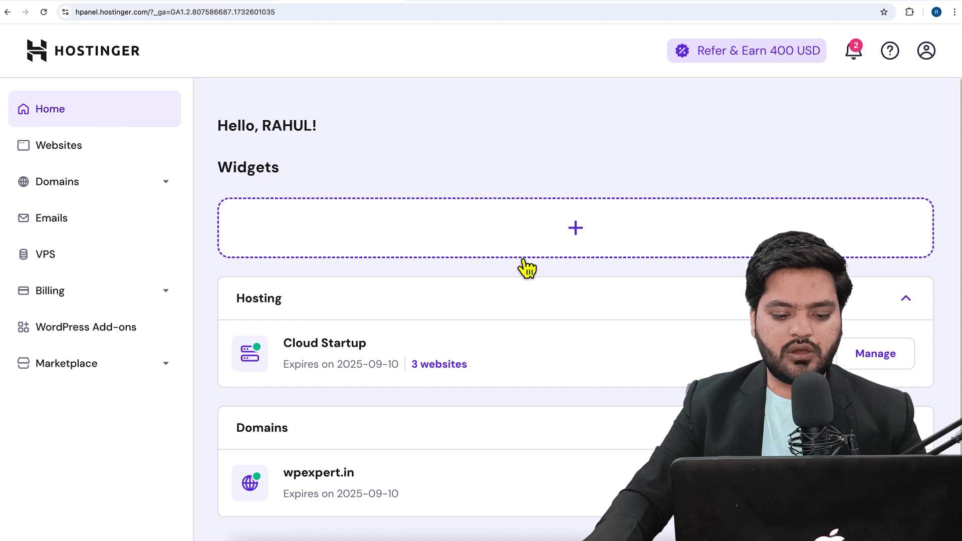
{"action": "scroll", "coordinate": [523, 267], "scroll_direction": "down", "scroll_amount": 2}
{"action": "scroll", "coordinate": [522, 267], "scroll_direction": "down", "scroll_amount": 2}
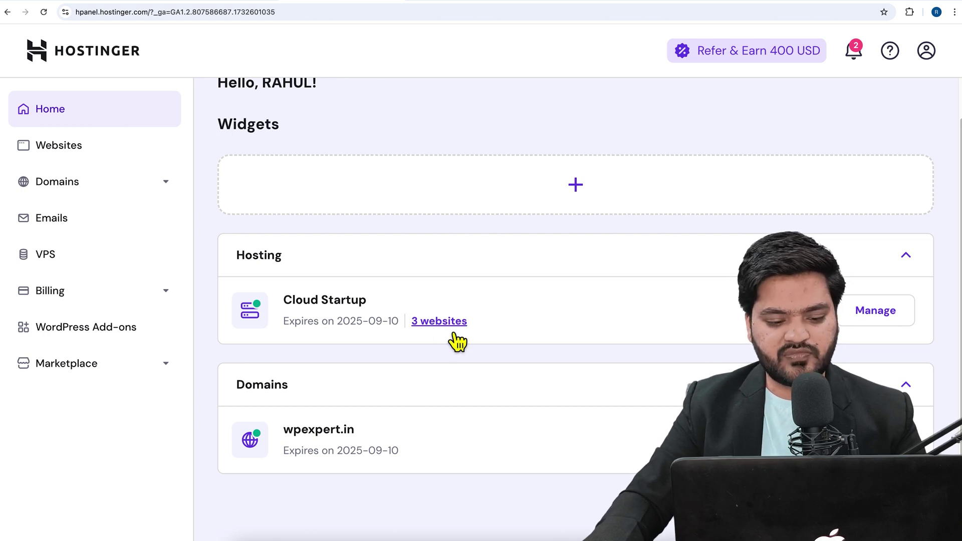
{"action": "left_click", "coordinate": [887, 323]}
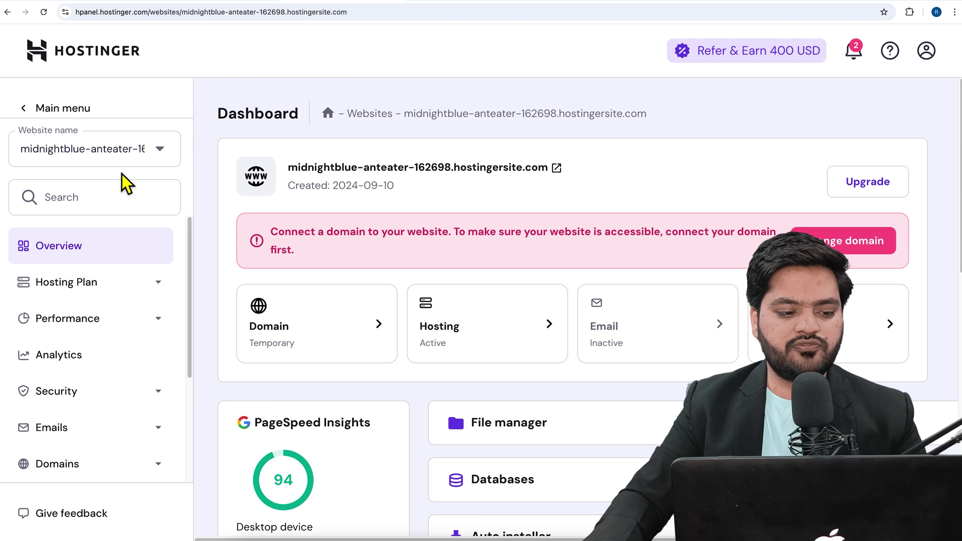
Switch the selected website to rapidlearning.site.
{"action": "left_click", "coordinate": [72, 159]}
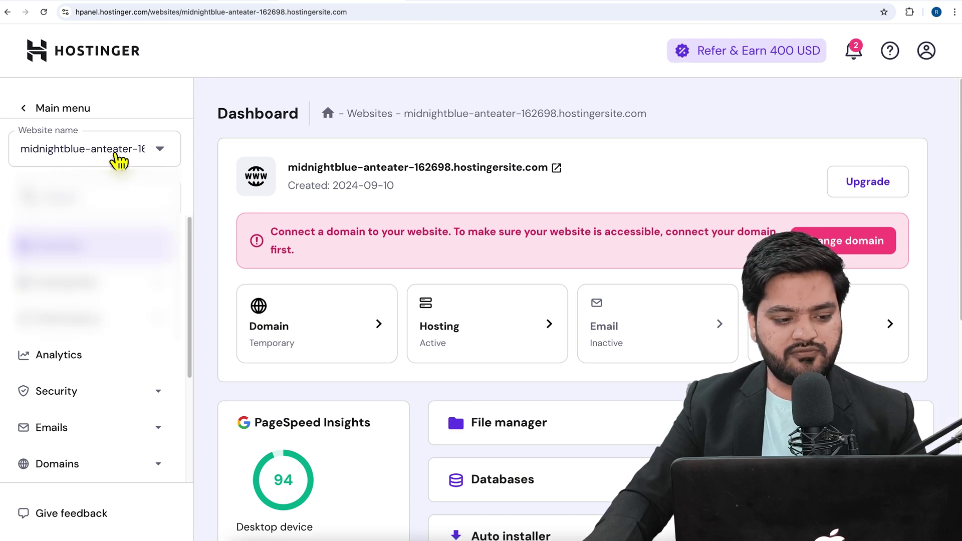
{"action": "left_click", "coordinate": [119, 161]}
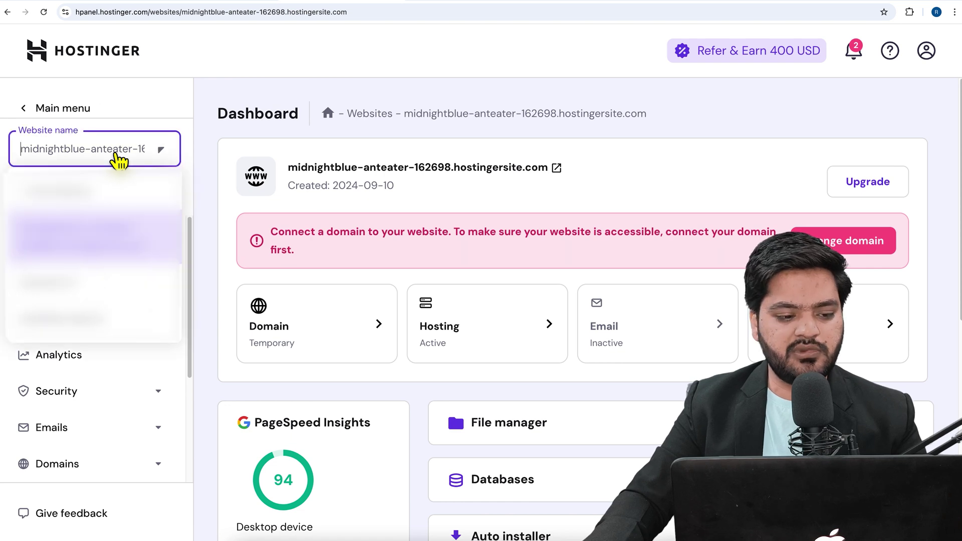
{"action": "left_click", "coordinate": [112, 334]}
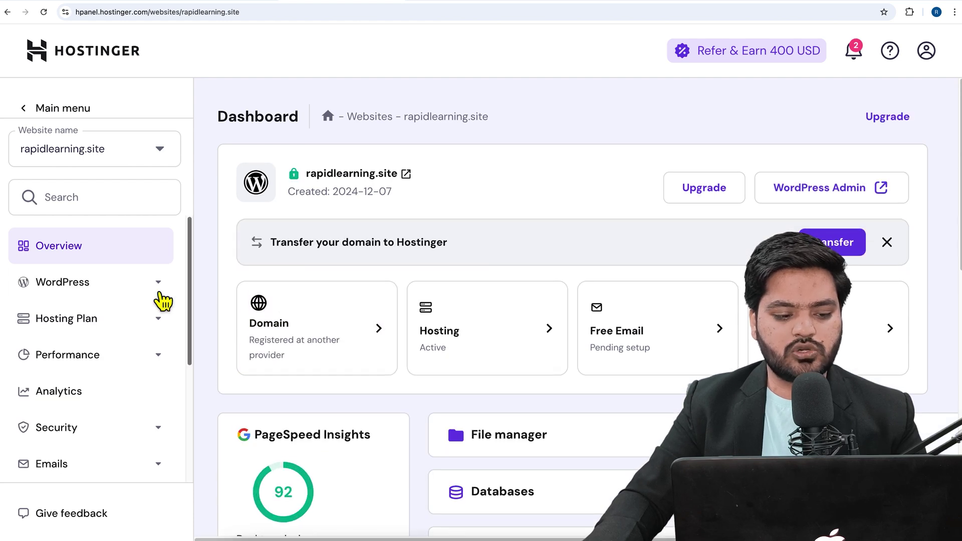
Go to WordPress Overview's Staging tab and start Create staging for rapidlearning.site.
{"action": "left_click", "coordinate": [133, 293]}
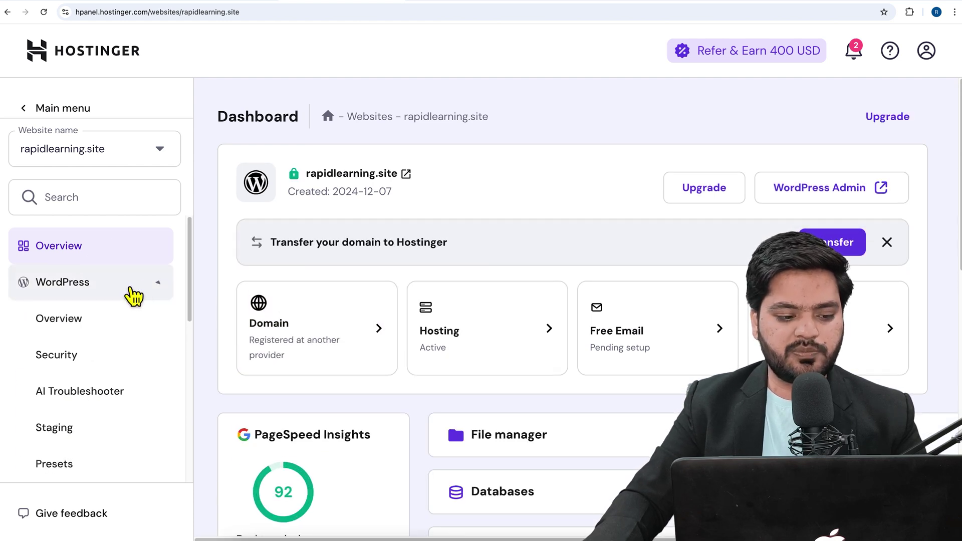
{"action": "left_click", "coordinate": [102, 328]}
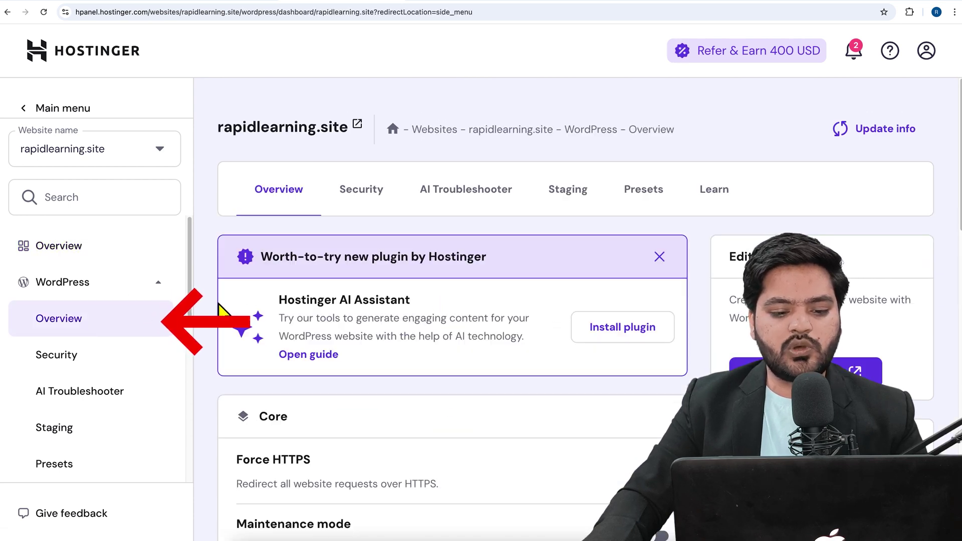
{"action": "left_click", "coordinate": [579, 213]}
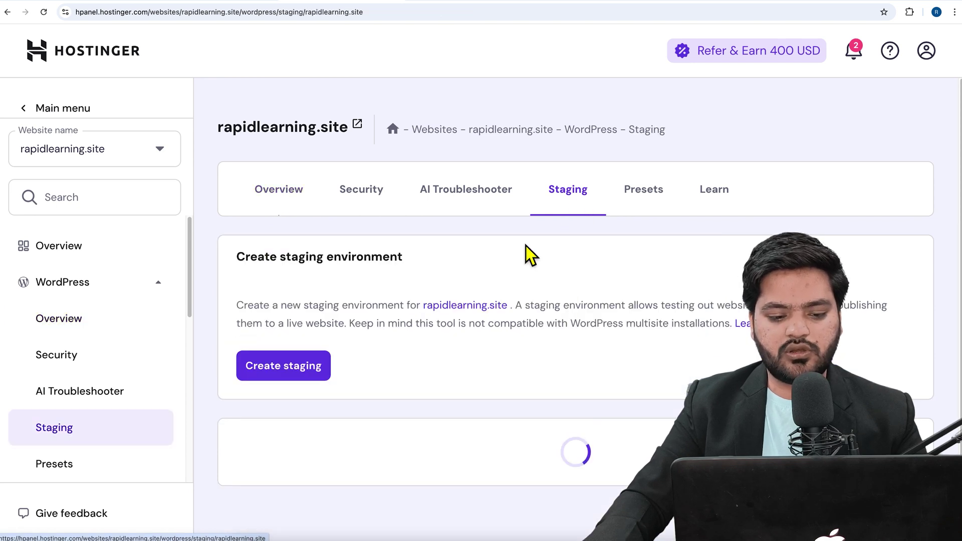
{"action": "left_click_drag", "start_coordinate": [243, 267], "coordinate": [451, 269]}
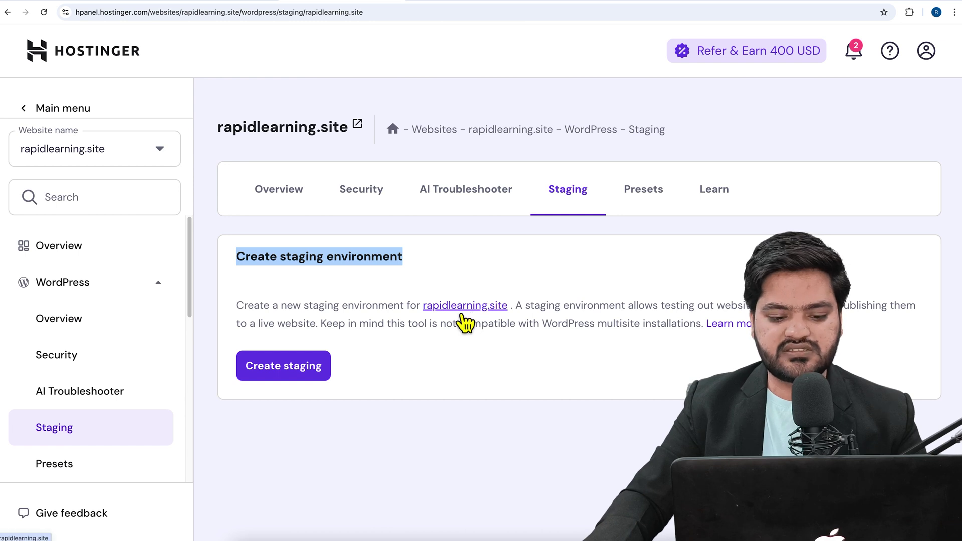
{"action": "left_click", "coordinate": [299, 375]}
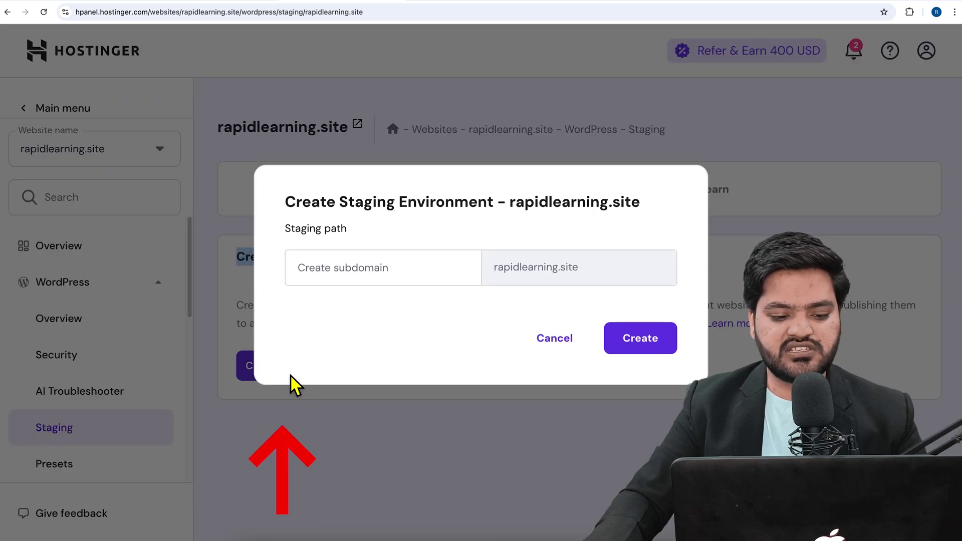
Create the staging environment at subdomain 'staging' (staging.rapidlearning.site).
{"action": "left_click", "coordinate": [384, 280]}
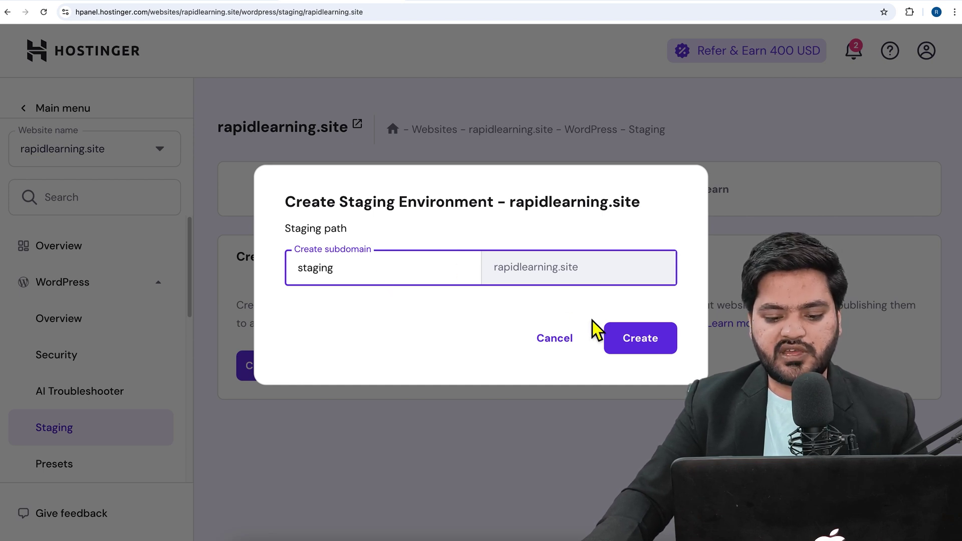
{"action": "left_click", "coordinate": [662, 351]}
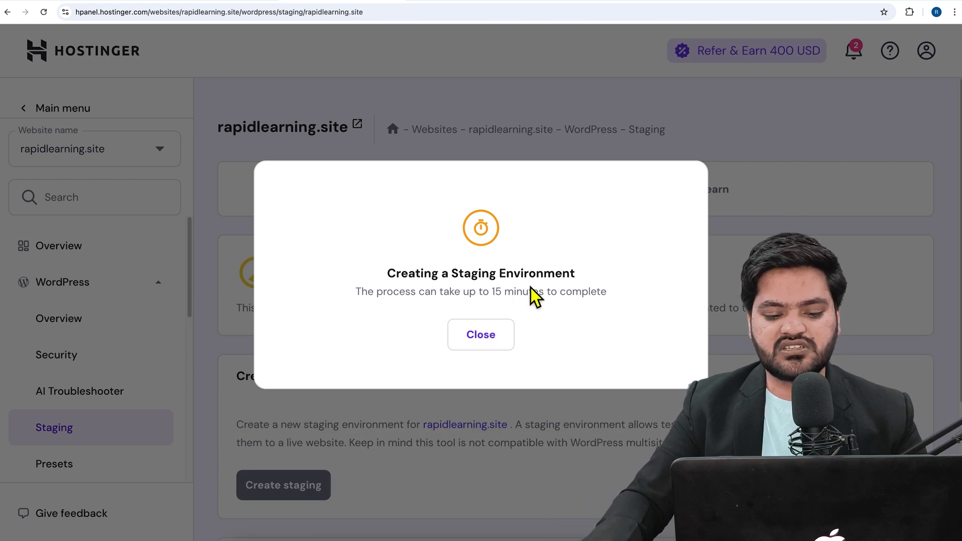
Close the progress notice and confirm staging.rapidlearning.site is listed as Completed.
{"action": "left_click", "coordinate": [480, 334]}
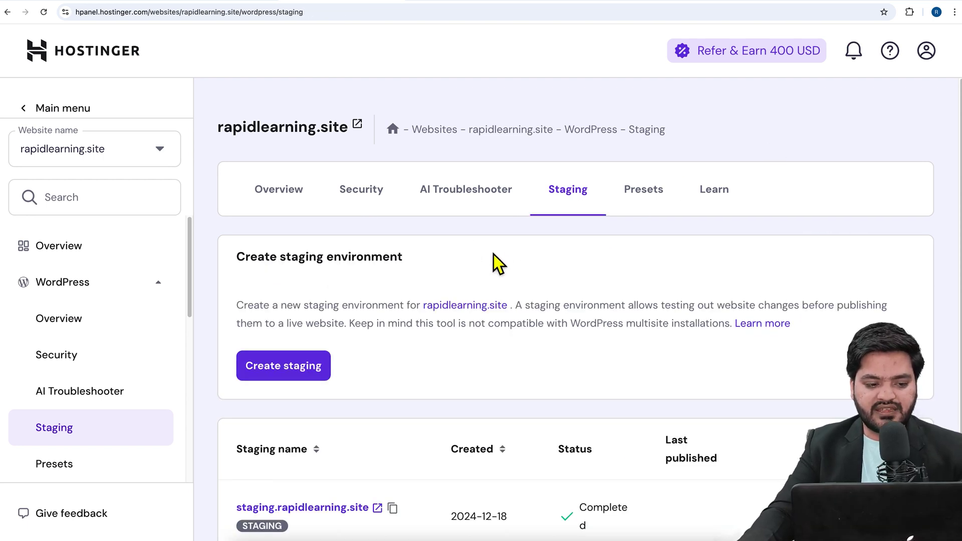
{"action": "scroll", "coordinate": [471, 264], "scroll_direction": "down", "scroll_amount": 2}
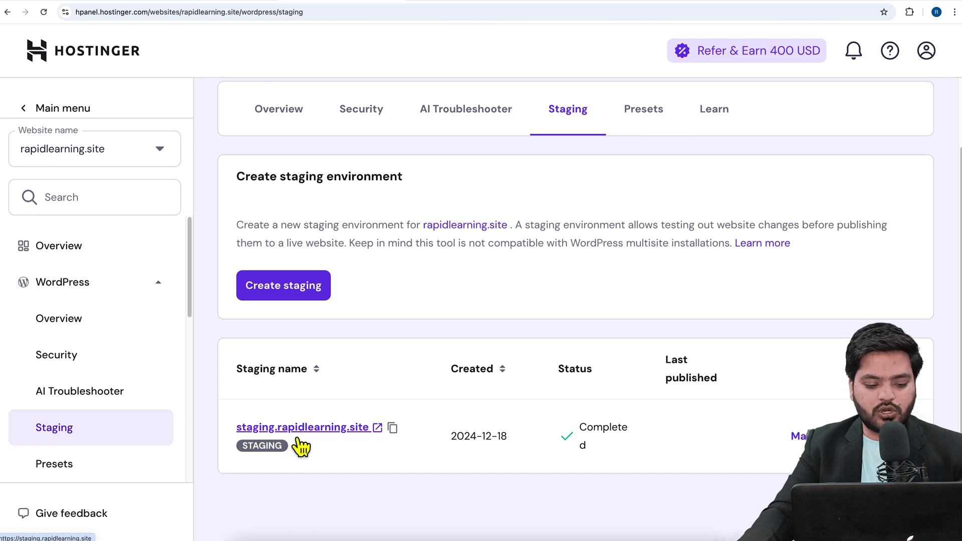
{"action": "left_click", "coordinate": [390, 436]}
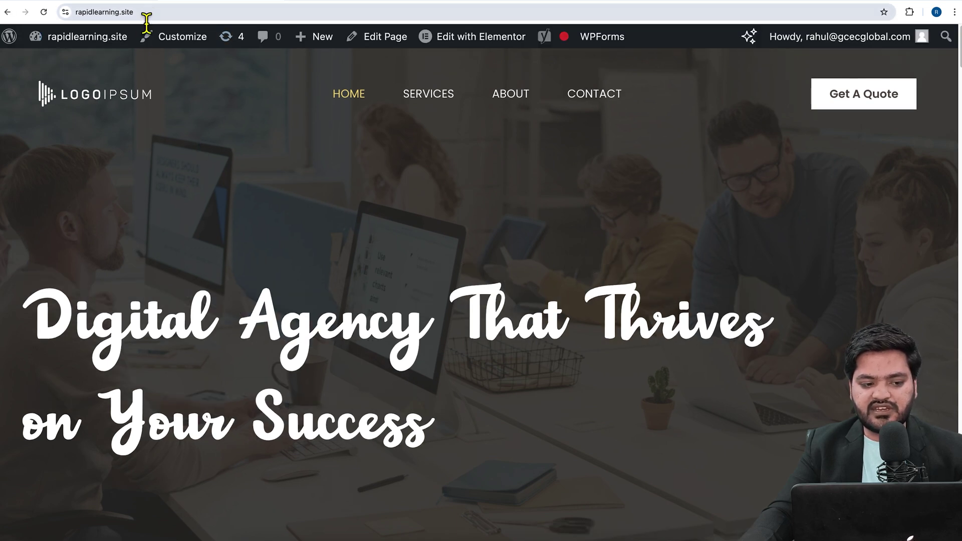
{"action": "left_click", "coordinate": [159, 15]}
{"action": "key", "text": "ctrl+Tab"}
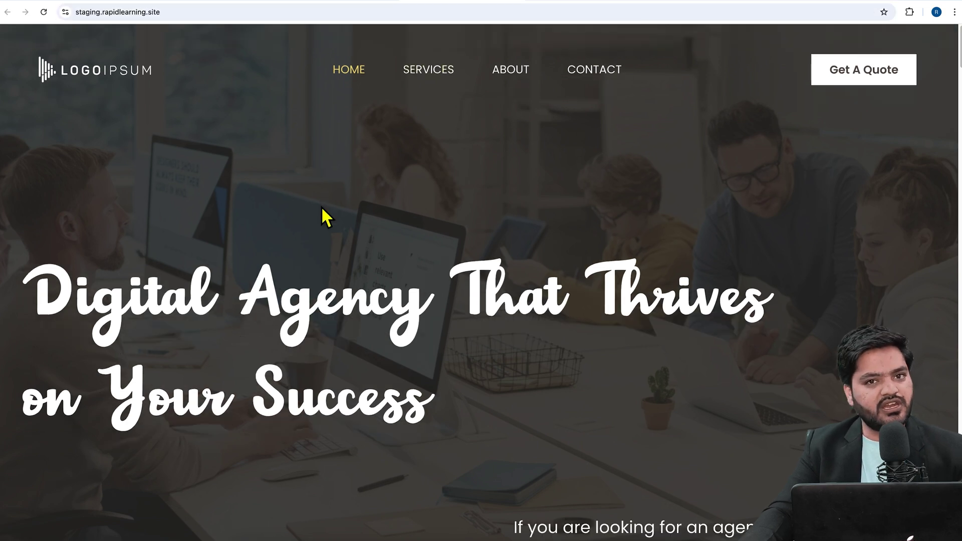
{"action": "left_click", "coordinate": [331, 2]}
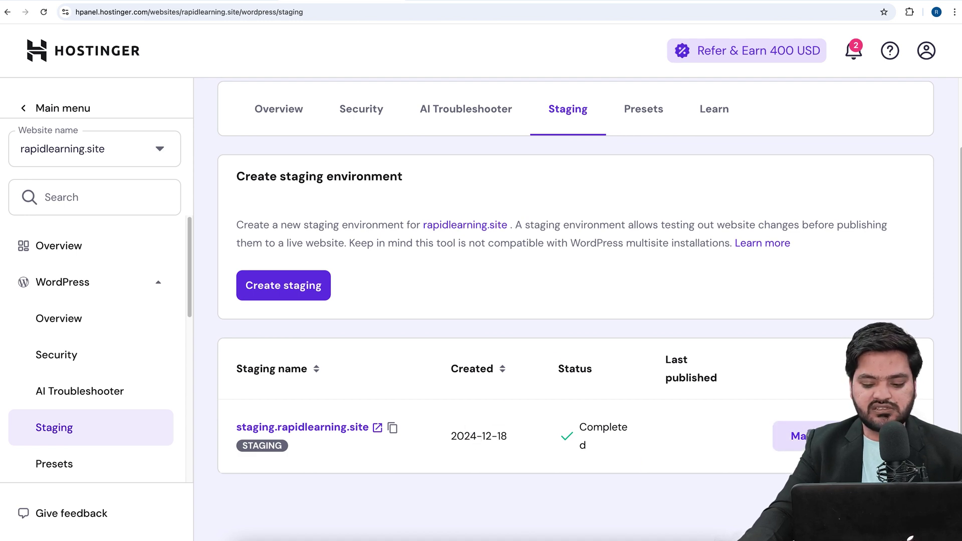
Open the Staging Admin Panel for staging.rapidlearning.site to reach its WordPress dashboard.
{"action": "left_click", "coordinate": [798, 436]}
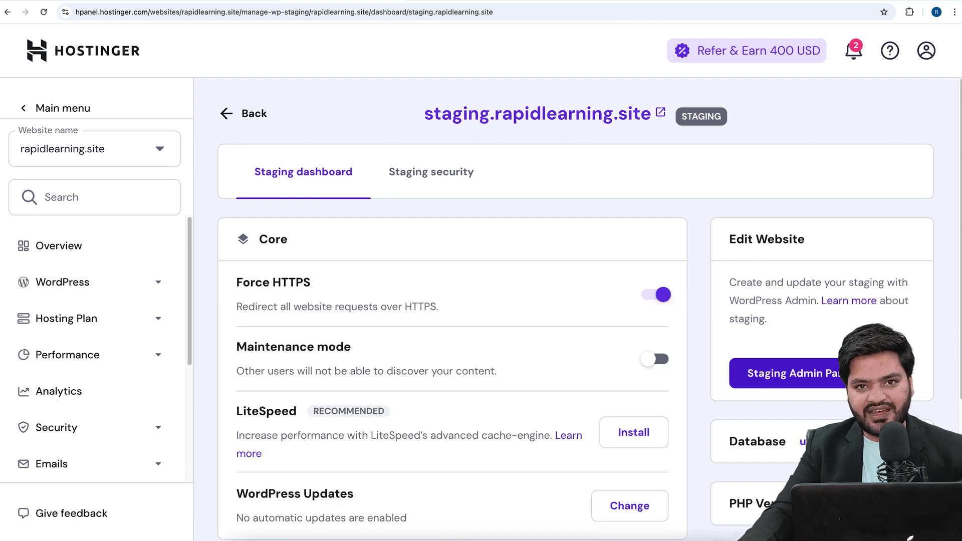
{"action": "left_click", "coordinate": [846, 384]}
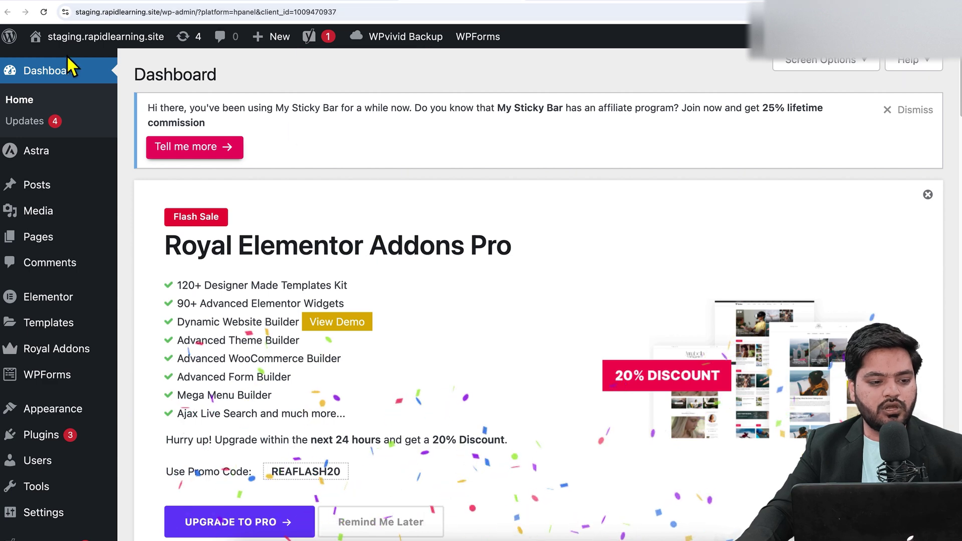
Open the staging homepage in Elementor via Visit Site and Edit with Elementor.
{"action": "left_click", "coordinate": [85, 75]}
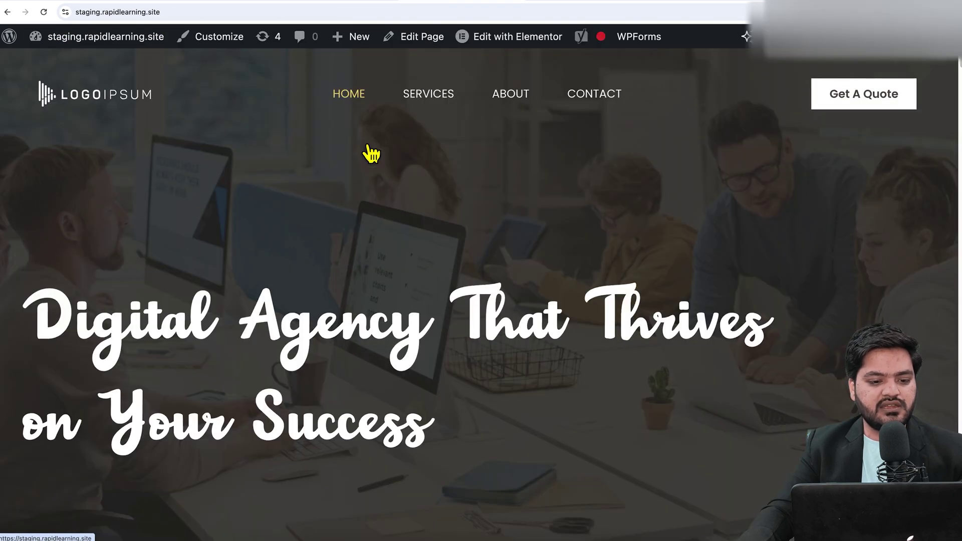
{"action": "mouse_move", "coordinate": [500, 38]}
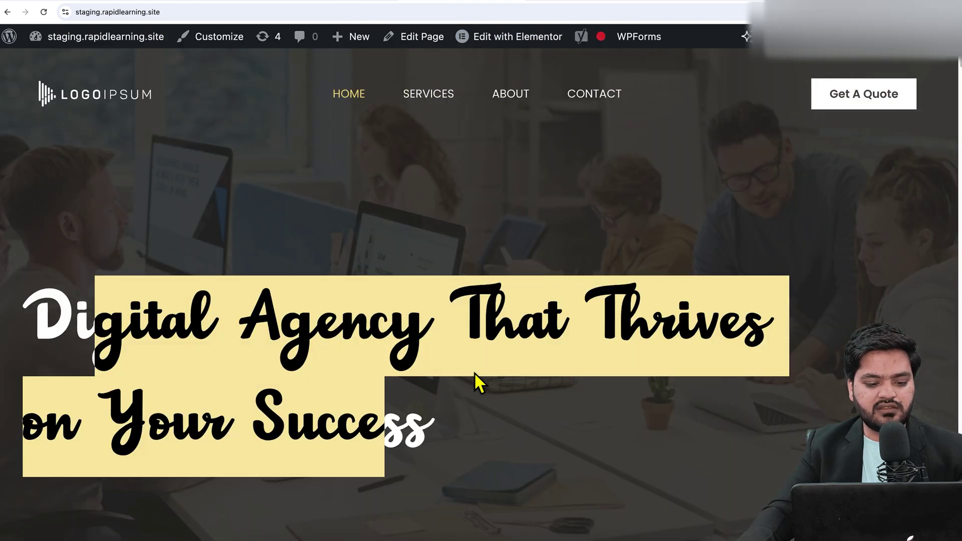
{"action": "left_click", "coordinate": [532, 63]}
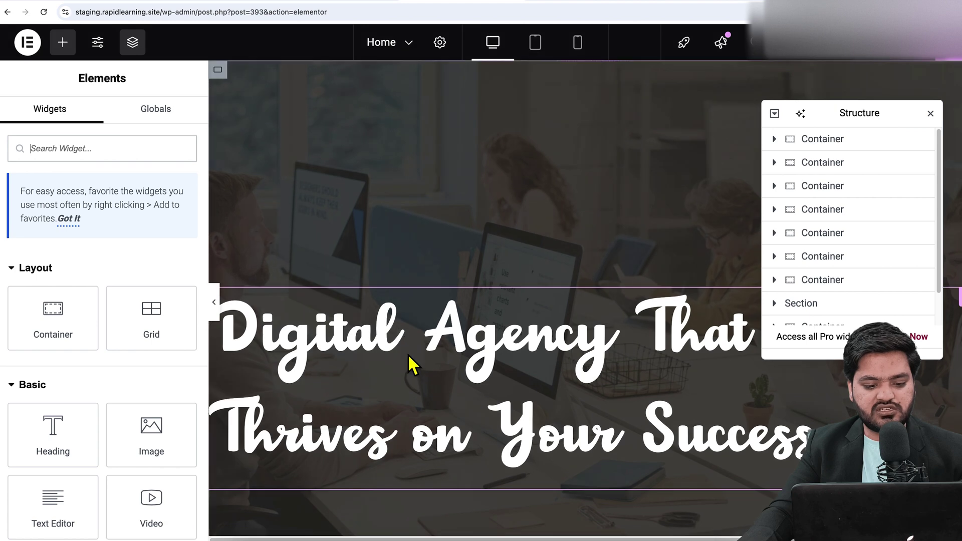
Replace the hero Heading widget's title with 'This is staging heading'.
{"action": "left_click", "coordinate": [407, 354]}
{"action": "left_click", "coordinate": [115, 251]}
{"action": "key", "text": "ctrl+a"}
{"action": "type", "text": "This is s"}
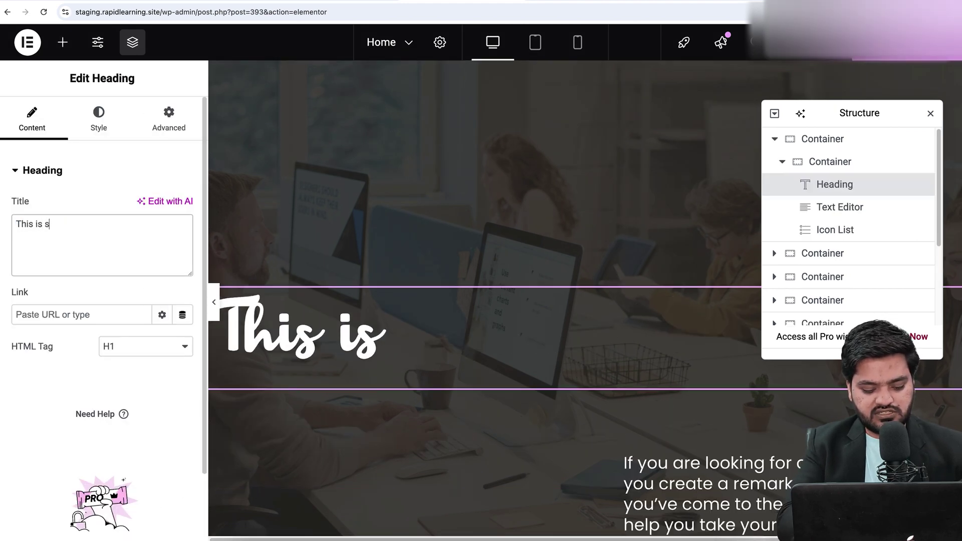
{"action": "type", "text": "taging heading"}
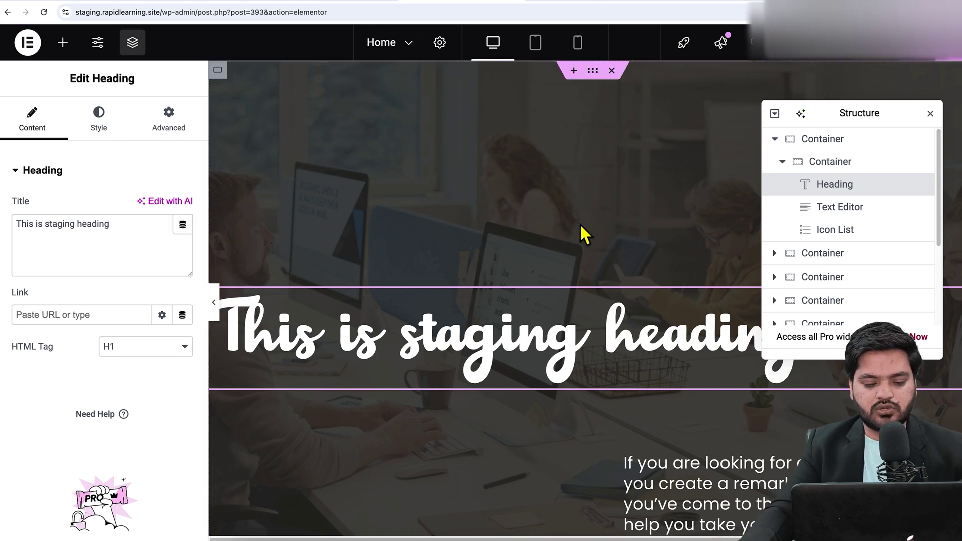
Reload the staging homepage and confirm it shows 'This is staging heading'.
{"action": "left_click", "coordinate": [584, 4]}
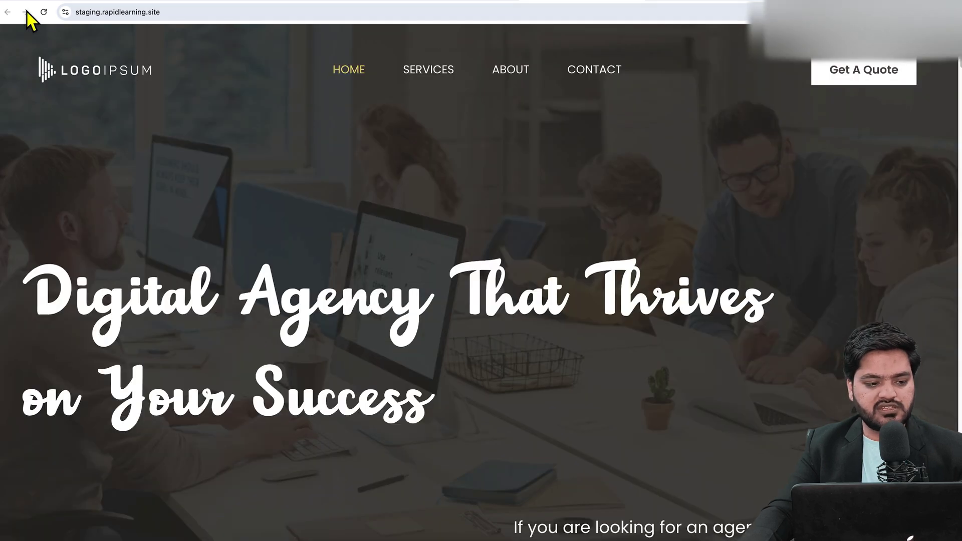
{"action": "left_click", "coordinate": [44, 12]}
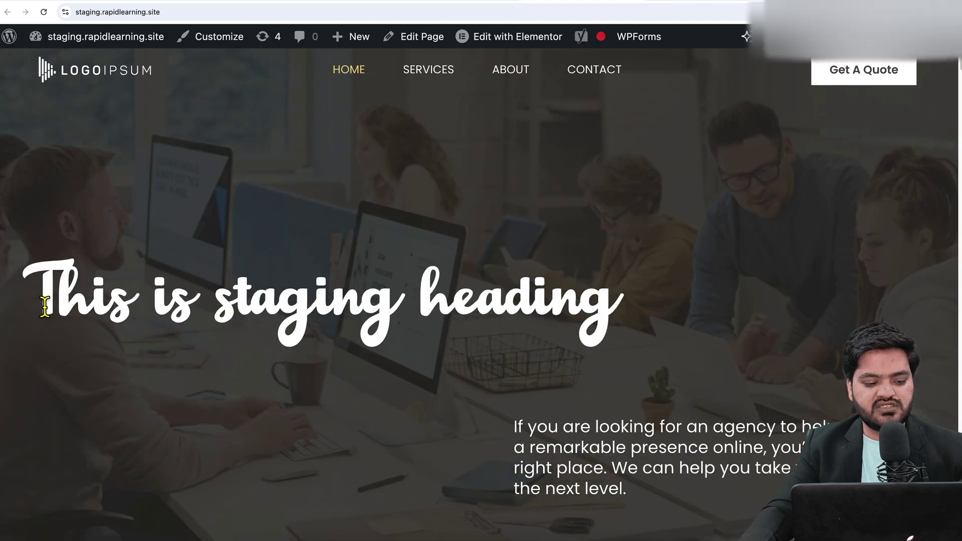
{"action": "left_click_drag", "start_coordinate": [45, 306], "coordinate": [651, 315]}
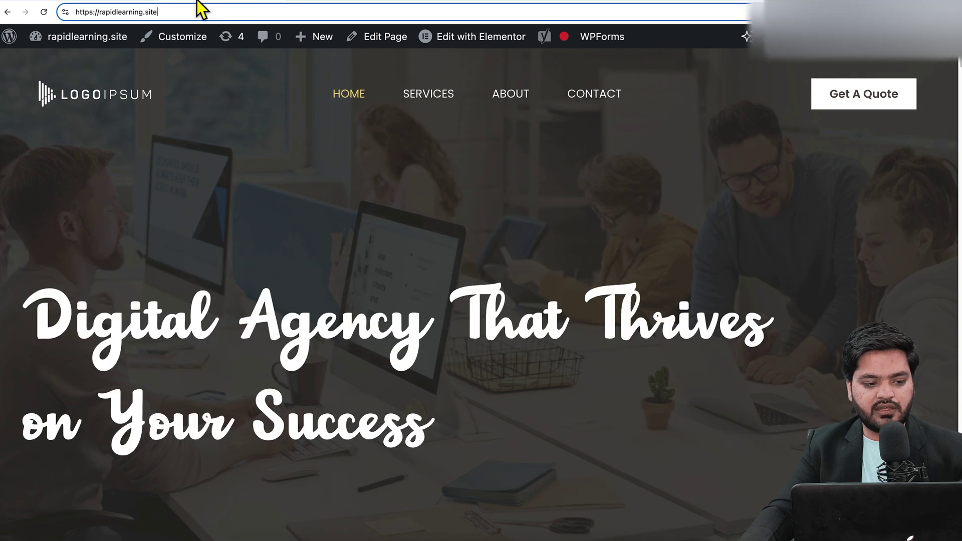
Load live rapidlearning.site to compare its unchanged heading, then return to hPanel.
{"action": "left_click", "coordinate": [44, 12]}
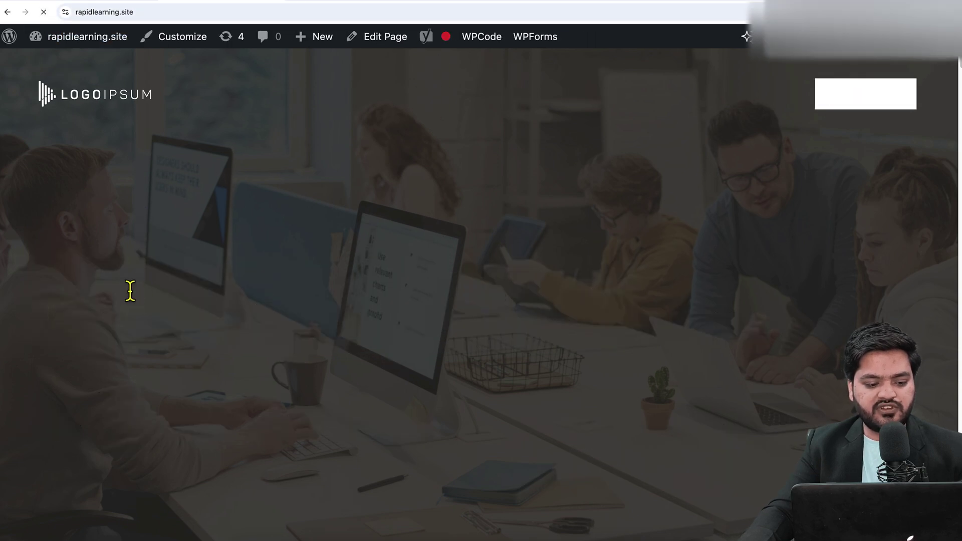
{"action": "left_click_drag", "start_coordinate": [40, 314], "coordinate": [561, 402]}
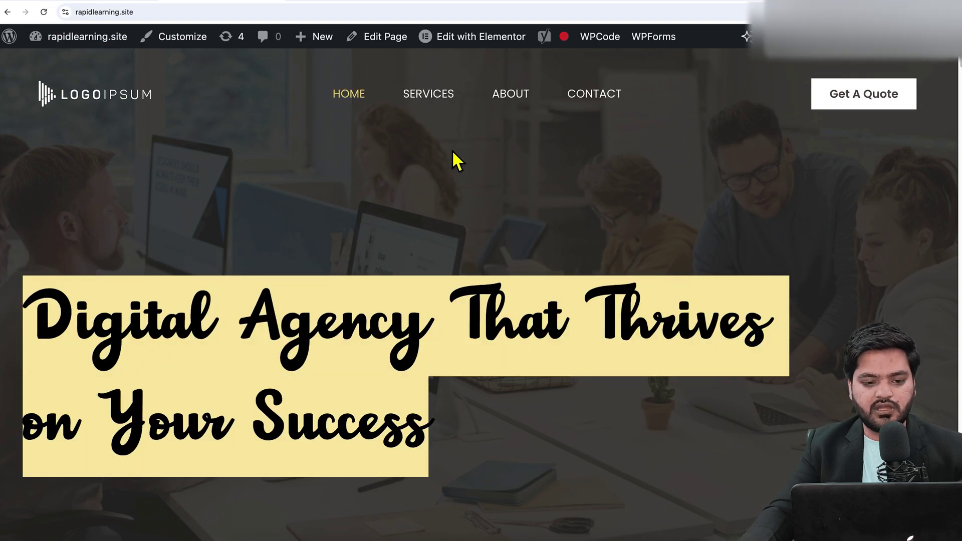
{"action": "left_click", "coordinate": [344, 2]}
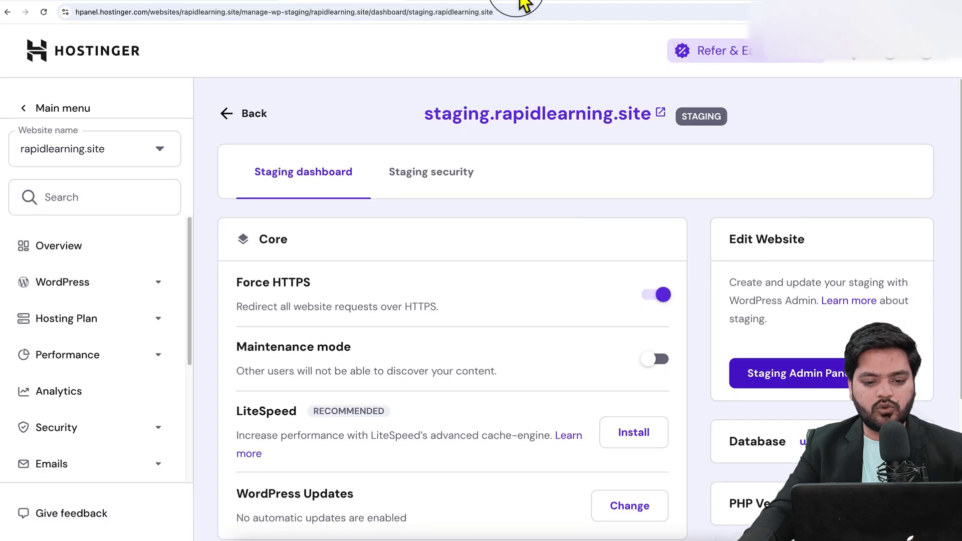
Choose Publish for staging.rapidlearning.site from the staging list's three-dot menu.
{"action": "left_click", "coordinate": [236, 116]}
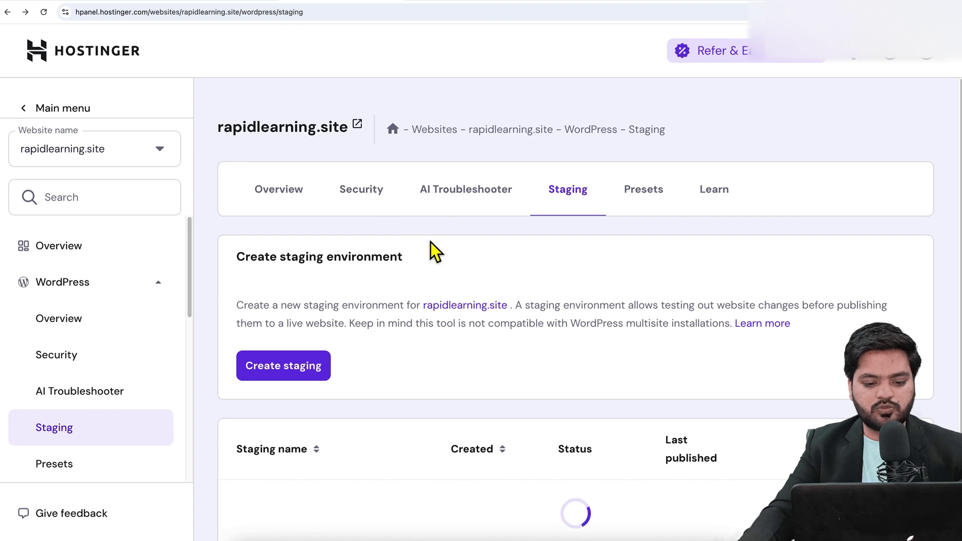
{"action": "scroll", "coordinate": [521, 298], "scroll_direction": "down", "scroll_amount": 2}
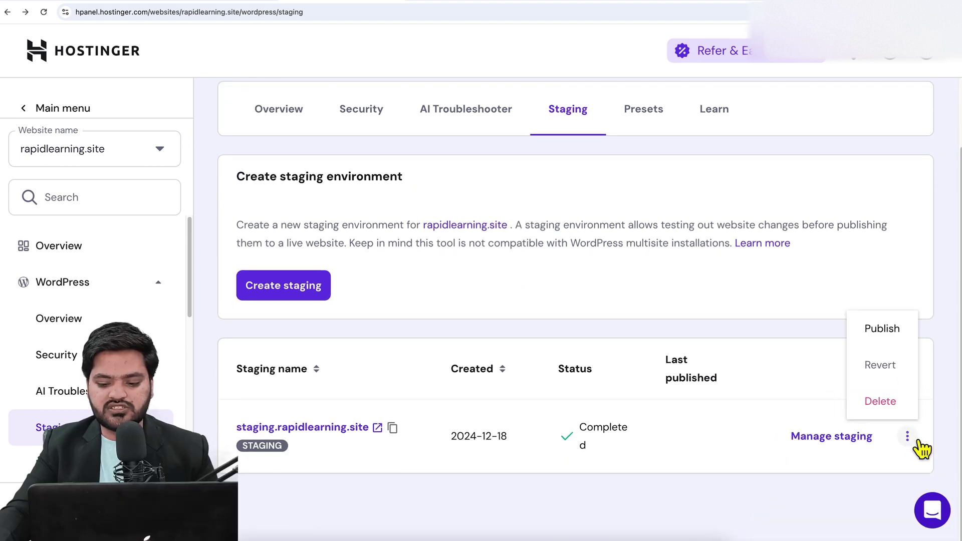
{"action": "left_click", "coordinate": [882, 329]}
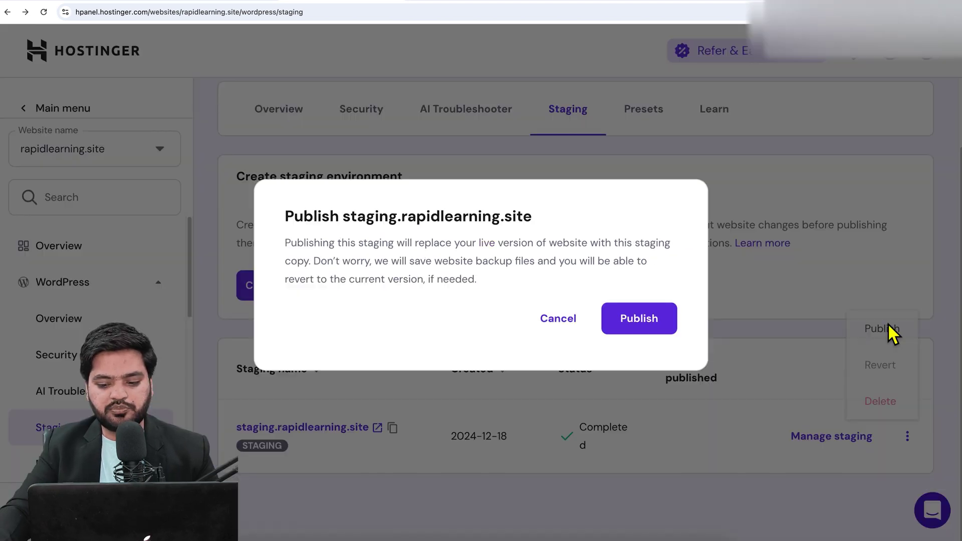
{"action": "left_click_drag", "start_coordinate": [349, 229], "coordinate": [453, 220]}
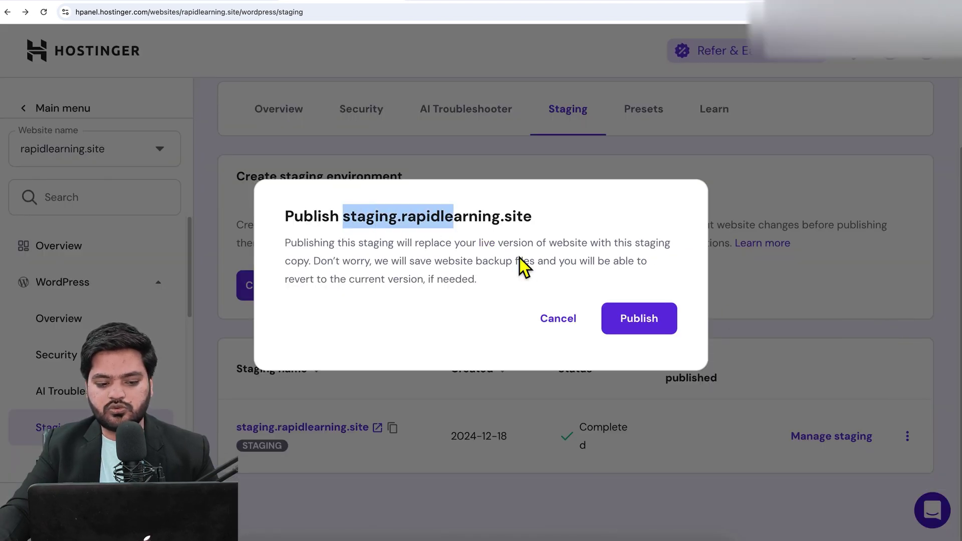
Confirm publishing the staging copy to live and dismiss the processing notice.
{"action": "left_click", "coordinate": [646, 326]}
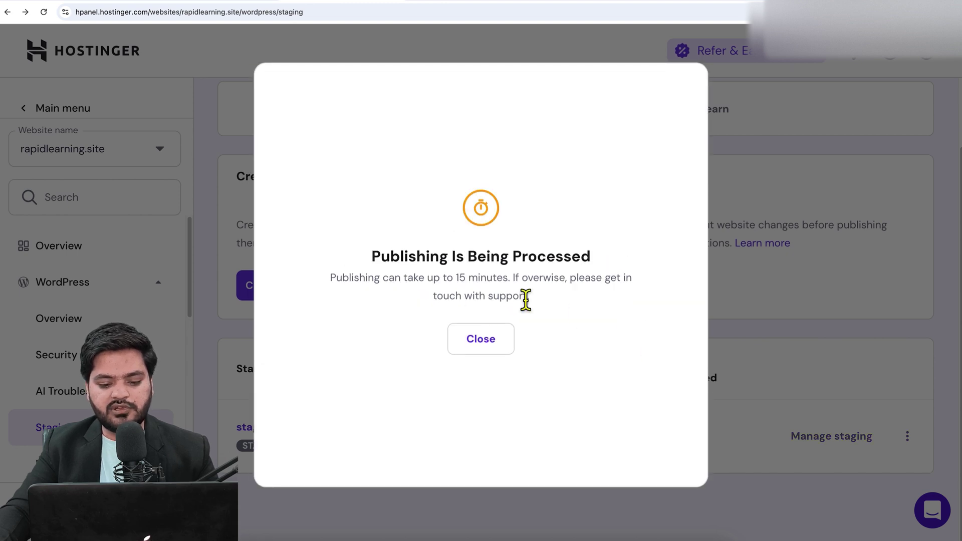
{"action": "left_click_drag", "start_coordinate": [380, 262], "coordinate": [575, 262]}
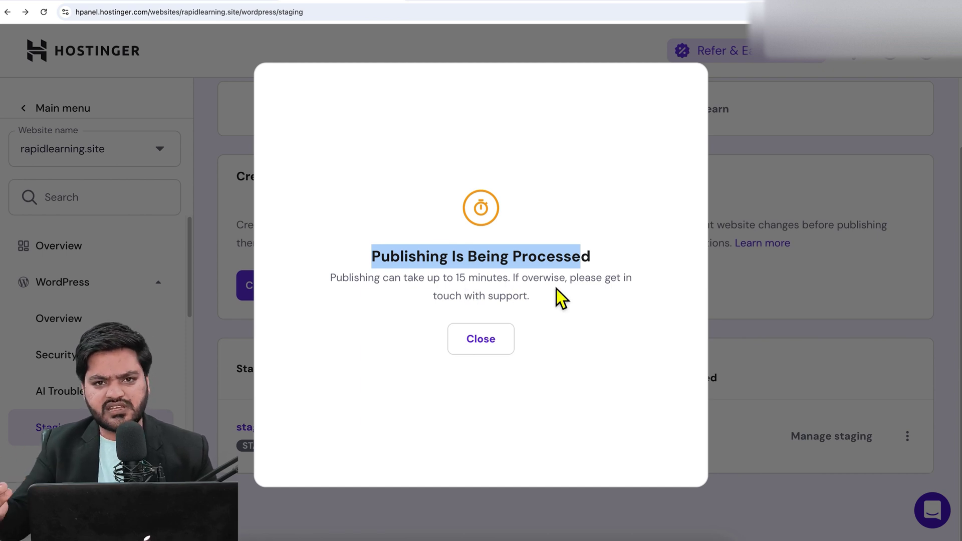
{"action": "left_click", "coordinate": [483, 347]}
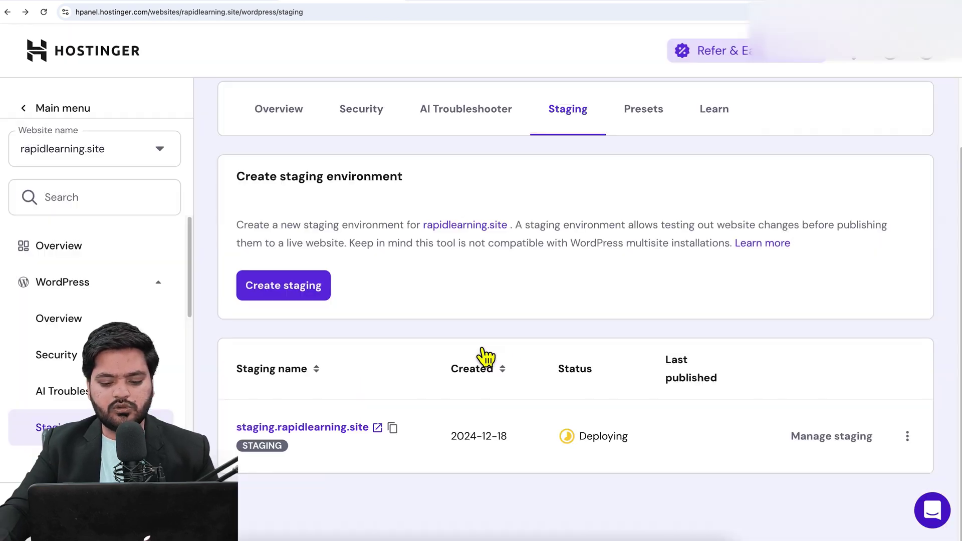
Reload the staging page and verify staging.rapidlearning.site shows Deploying.
{"action": "left_click_drag", "start_coordinate": [580, 446], "coordinate": [648, 449]}
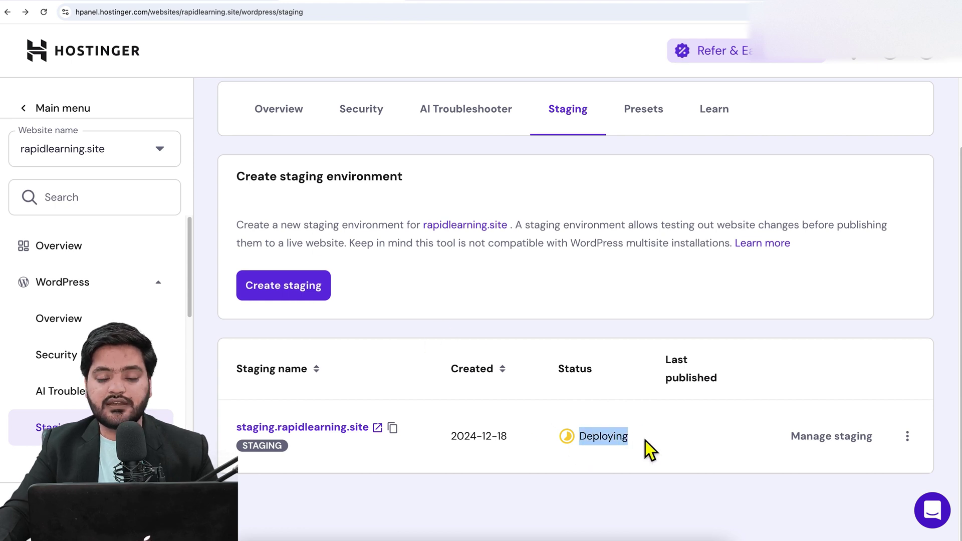
{"action": "left_click", "coordinate": [48, 16]}
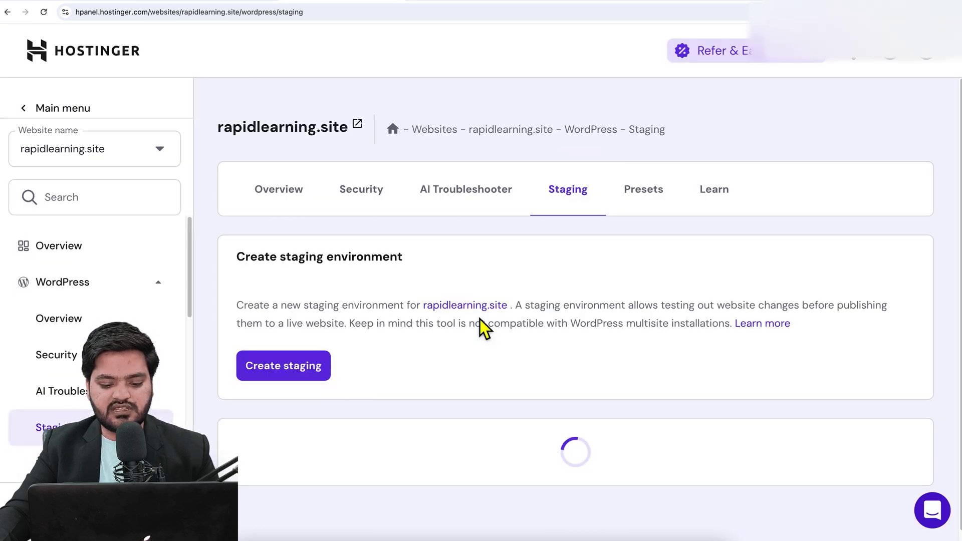
{"action": "scroll", "coordinate": [479, 320], "scroll_direction": "down", "scroll_amount": 2}
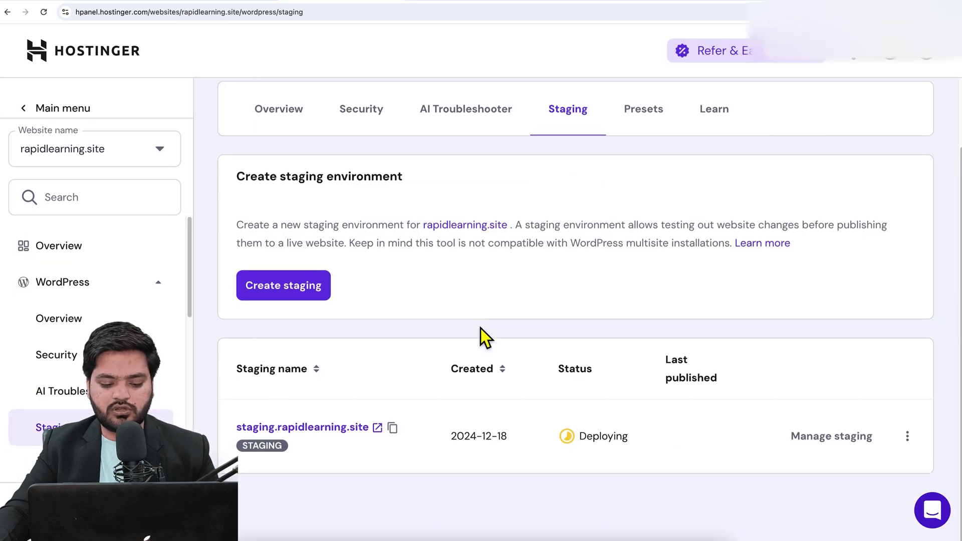
{"action": "left_click_drag", "start_coordinate": [581, 438], "coordinate": [660, 443]}
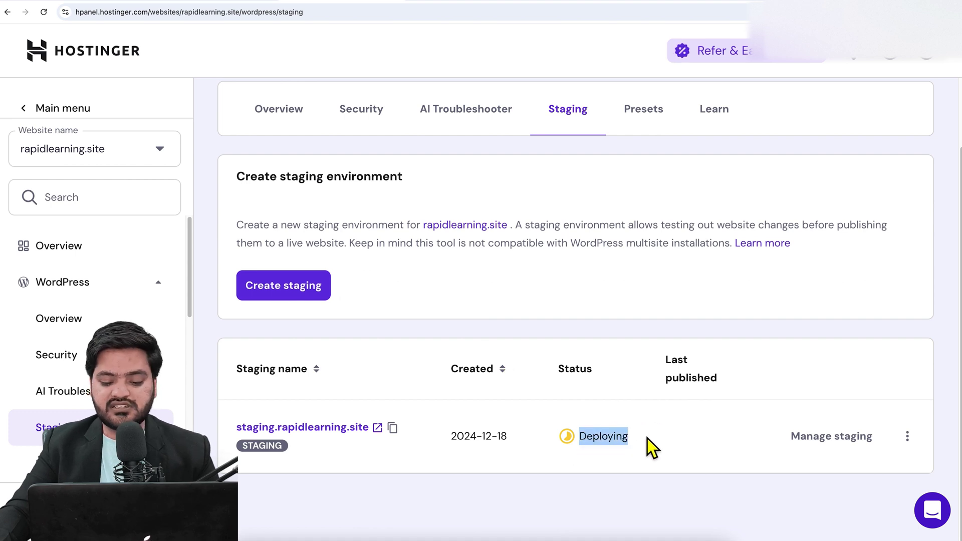
{"action": "left_click", "coordinate": [636, 438]}
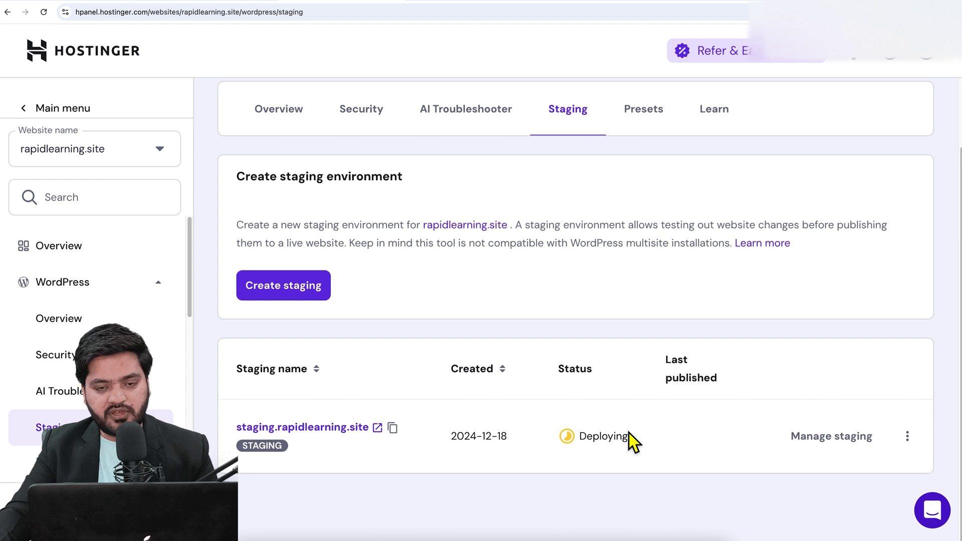
{"action": "left_click", "coordinate": [225, 4]}
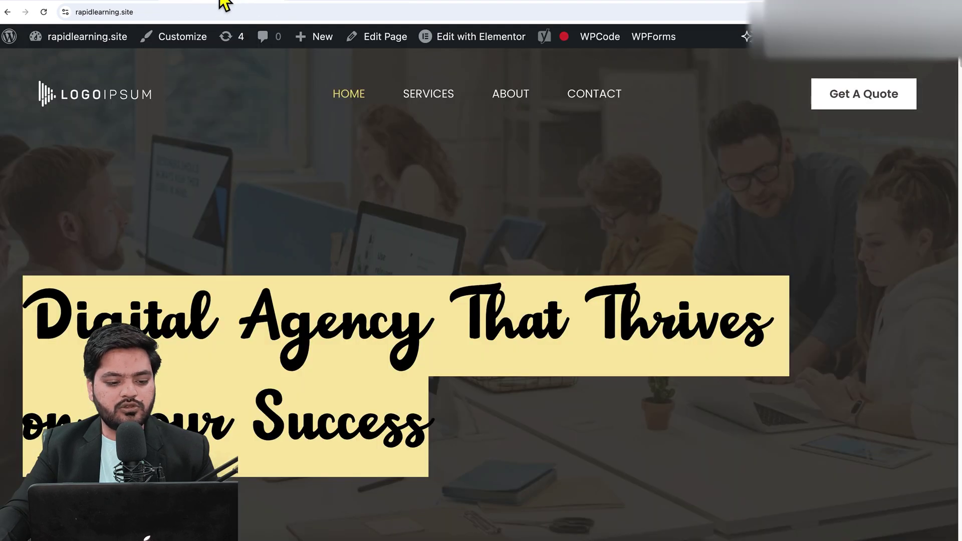
{"action": "left_click", "coordinate": [43, 12]}
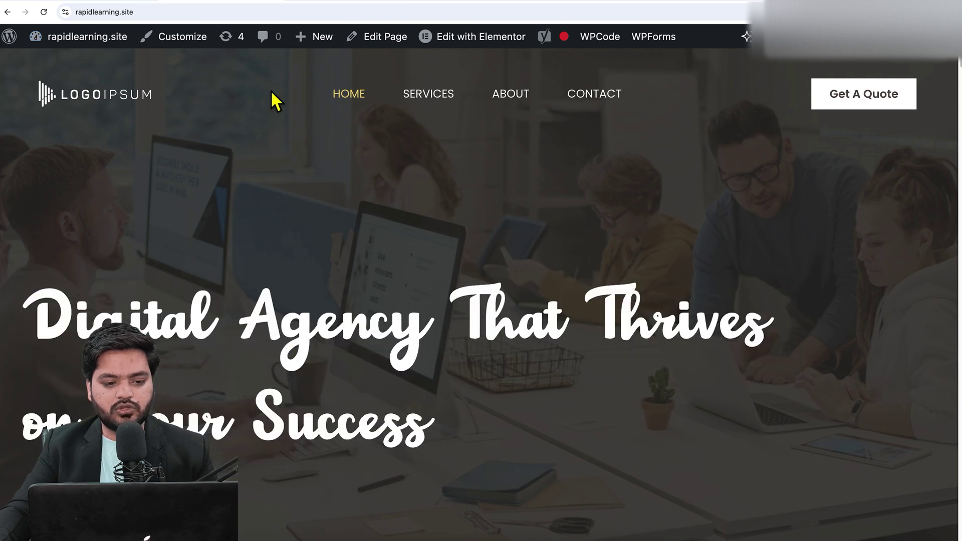
{"action": "left_click", "coordinate": [346, 3]}
{"action": "left_click_drag", "start_coordinate": [580, 436], "coordinate": [638, 440]}
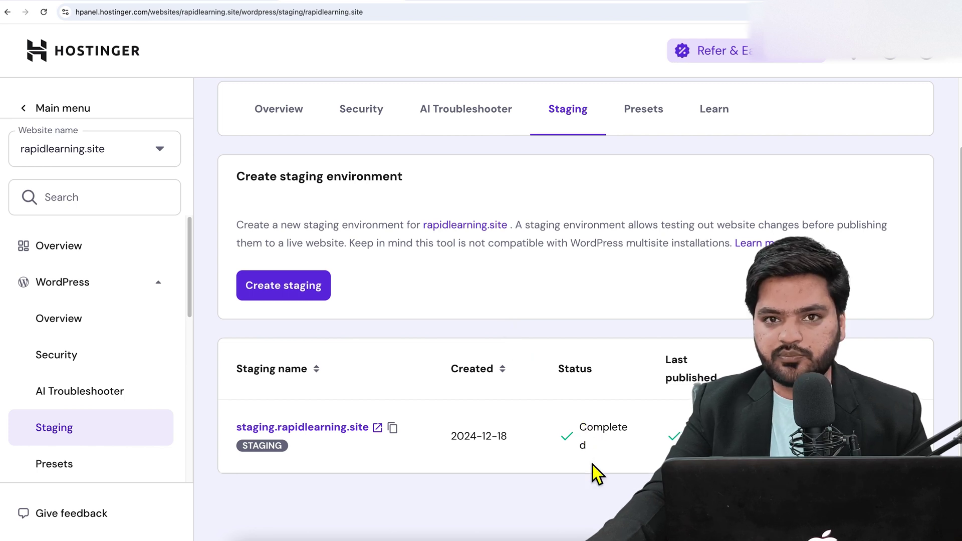
Once the staging publish shows Completed, return to the live rapidlearning.site homepage.
{"action": "left_click", "coordinate": [232, 3]}
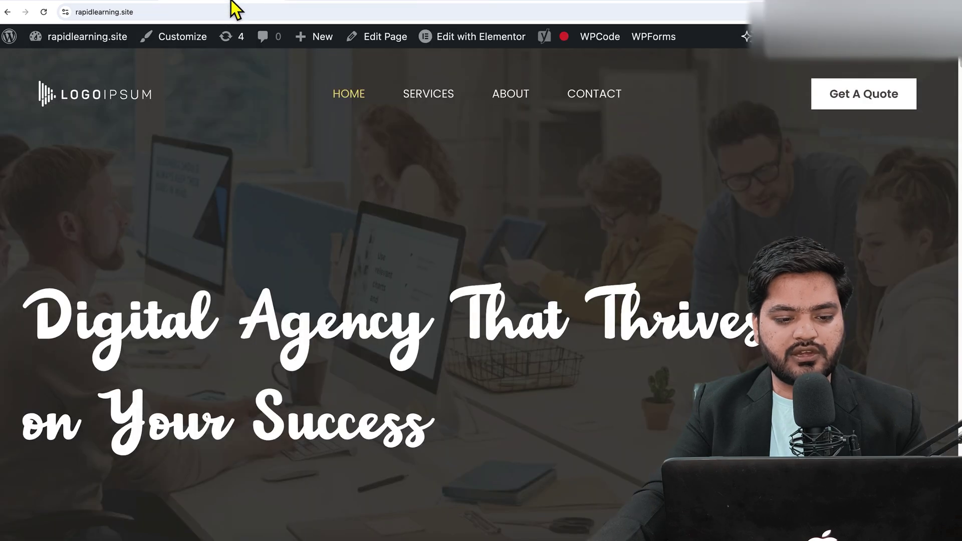
Reload rapidlearning.site and confirm the hero heading changed to 'This is staging heading'.
{"action": "left_click_drag", "start_coordinate": [60, 343], "coordinate": [464, 420]}
{"action": "left_click", "coordinate": [43, 12]}
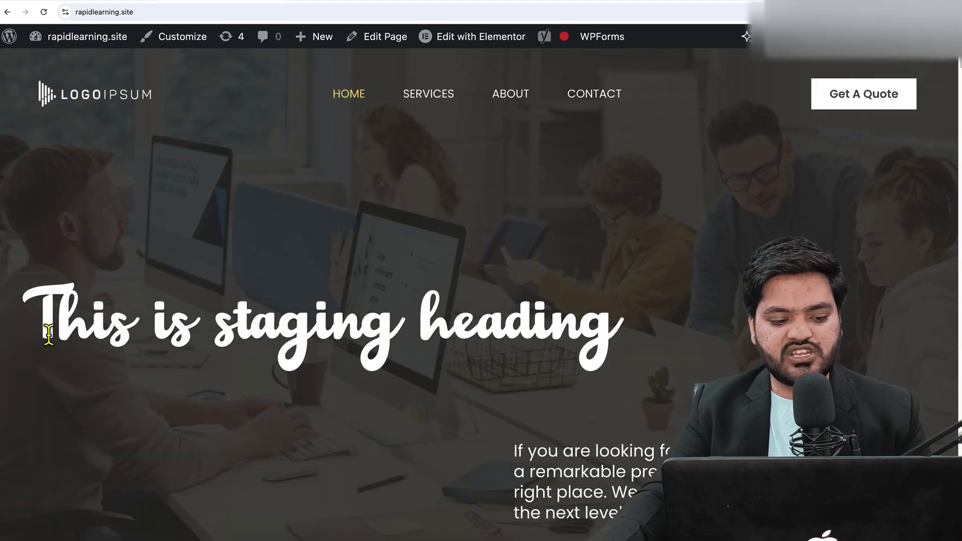
{"action": "left_click_drag", "start_coordinate": [53, 334], "coordinate": [635, 328]}
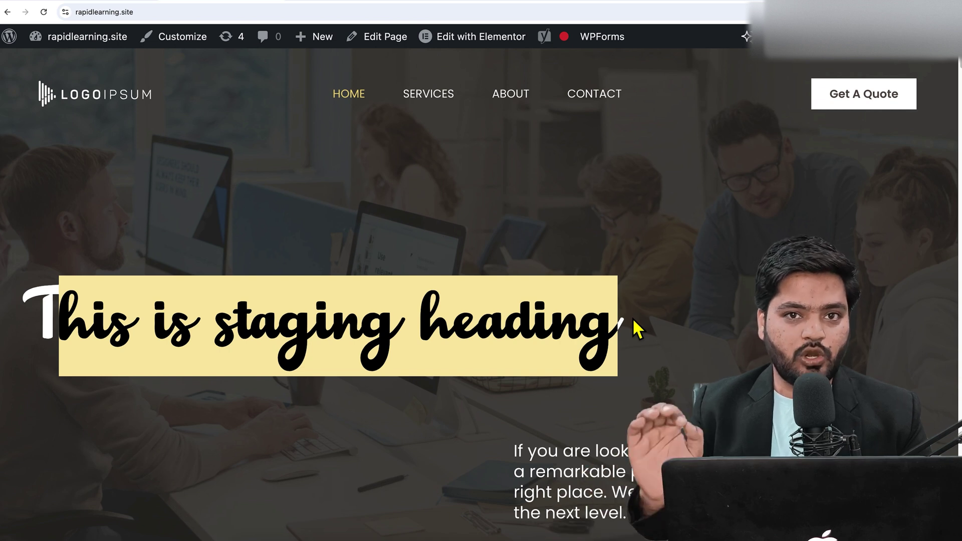